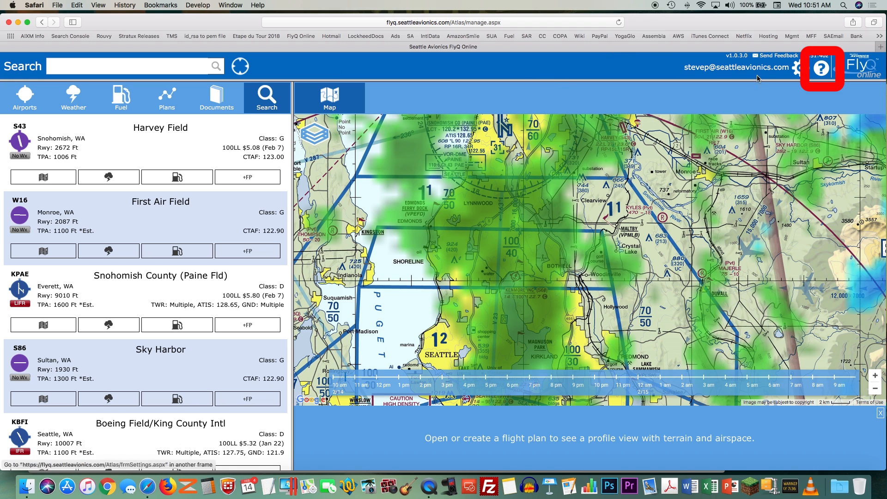
Step: Open the online help to view the list of learning videos, and close it again
left_click(821, 71)
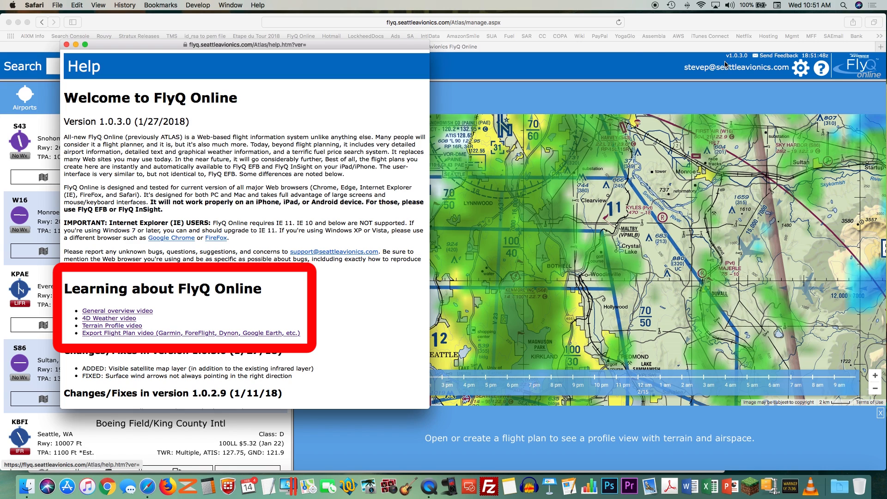
left_click(66, 44)
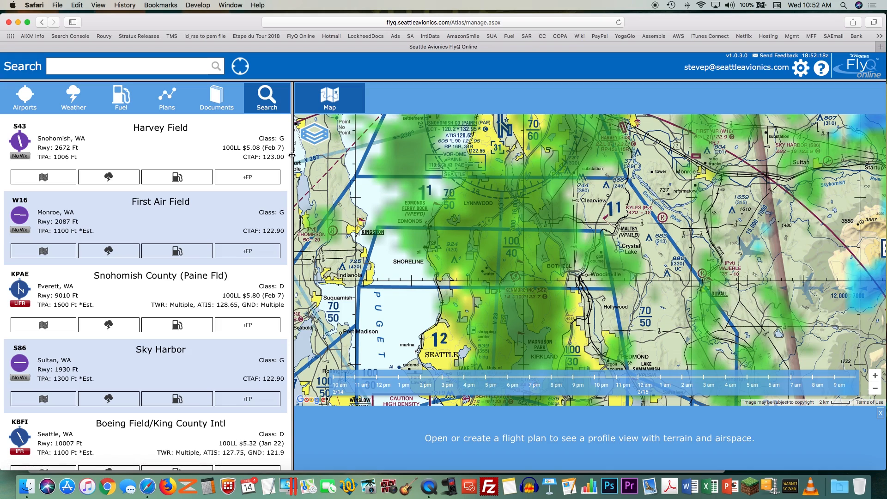
Step: Narrow the search results pane slightly, and pan the map southeast before recentring it on the current location
mouse_move(293, 153)
left_mouse_down()
mouse_move(390, 157)
mouse_move(251, 153)
mouse_move(329, 158)
mouse_move(281, 157)
left_mouse_up()
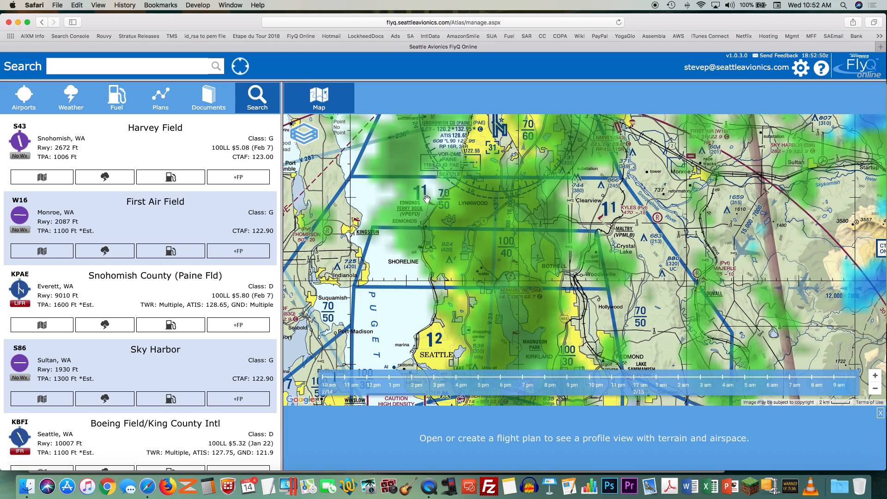
left_click_drag(506, 245, 409, 135)
left_click_drag(852, 363, 474, 141)
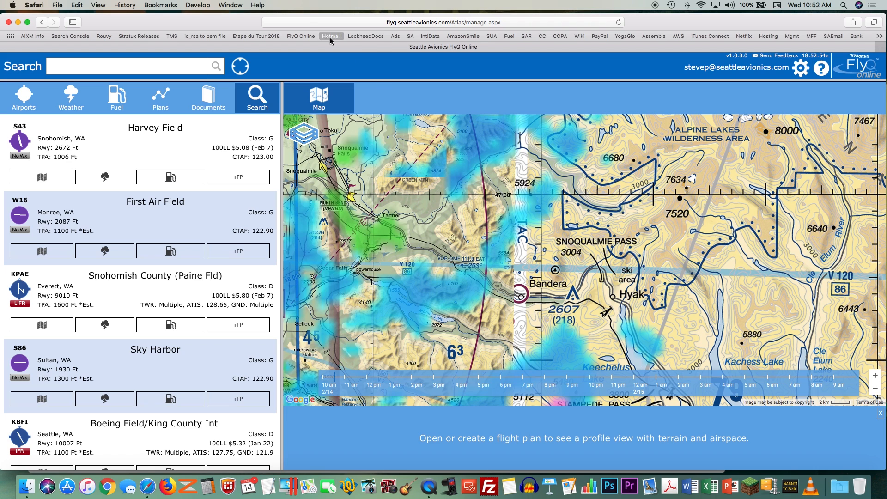
left_click(244, 70)
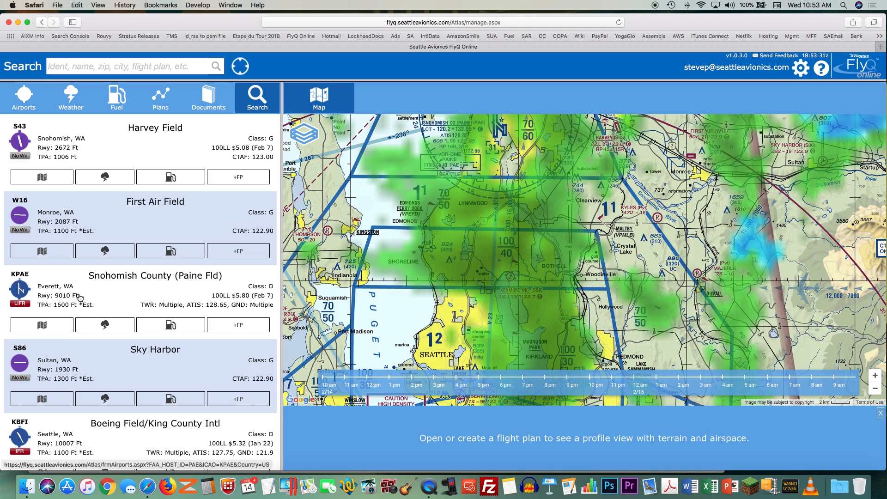
Step: Centre the map on Snohomish County (Paine Fld) and view its weather and the fuel prices of nearby FBOs
left_click(41, 325)
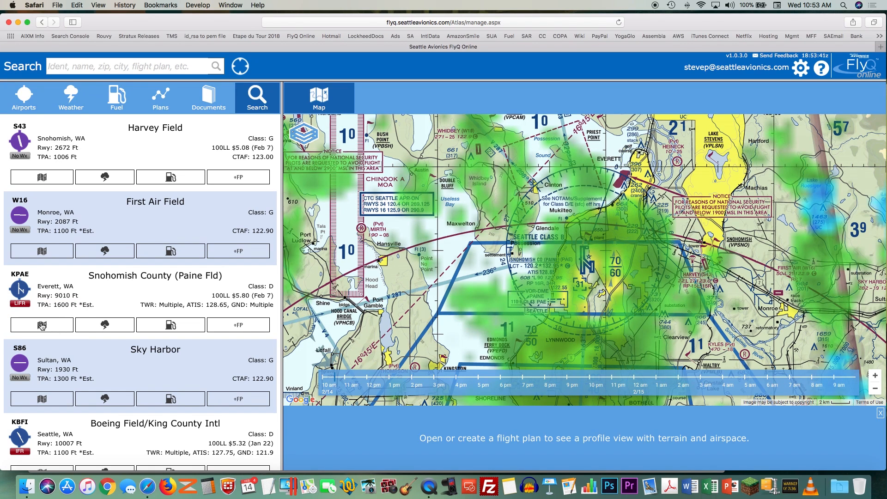
left_click(106, 326)
left_click(169, 325)
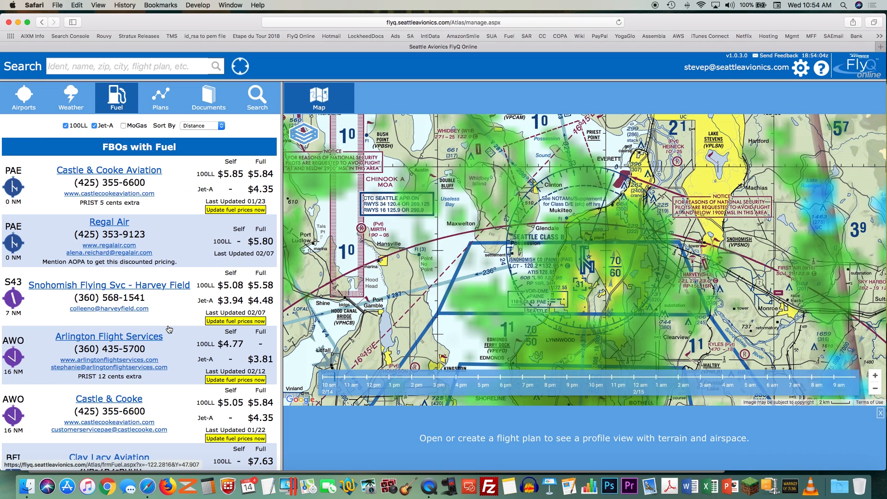
Step: Search for the airport identifier "mia" and open the details of Miami Intl
left_click(259, 101)
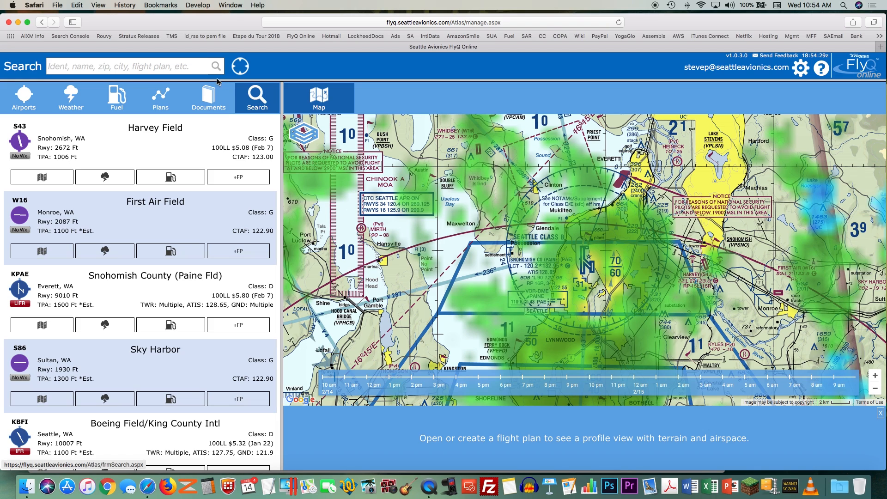
left_click(156, 64)
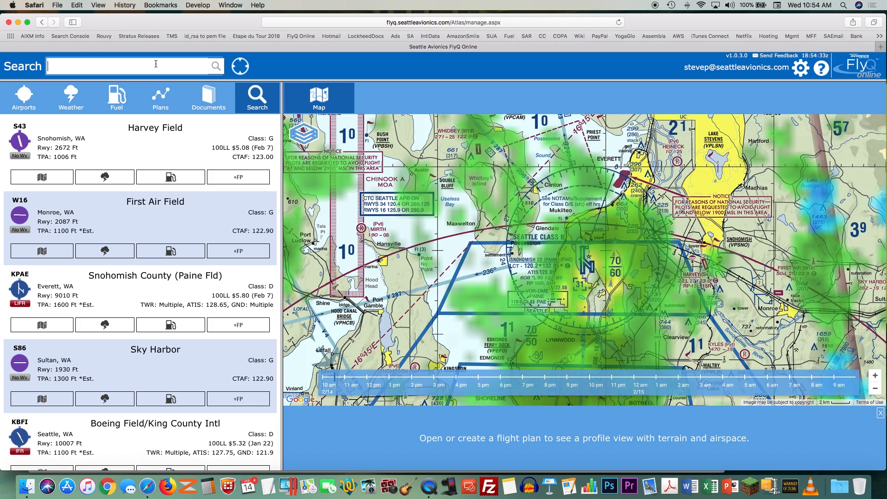
type("mia")
key("Return")
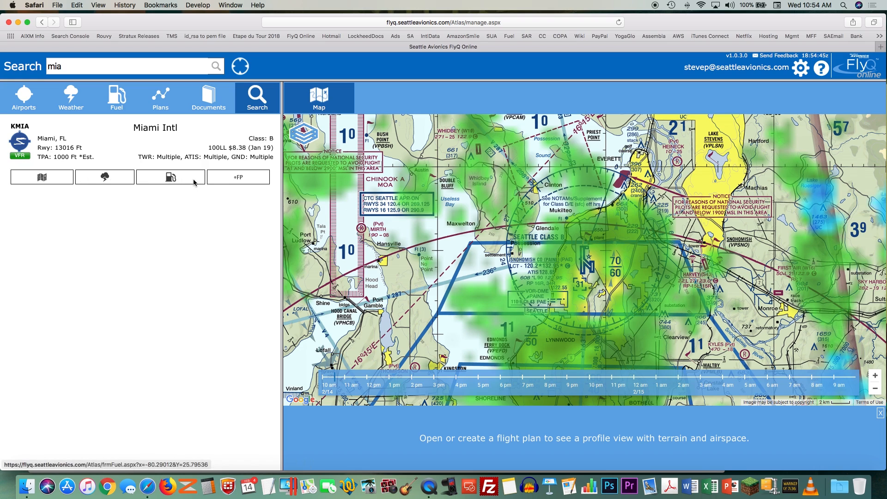
left_click(79, 150)
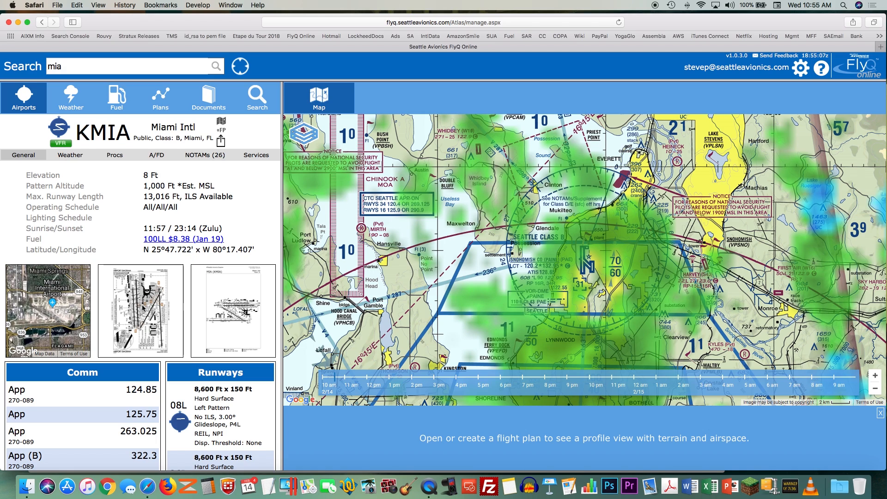
Step: Open the MIA (KMIA) airport sketch and examine its facility legend, plus the airport's communication frequencies and runways
left_click(234, 306)
scroll(530, 281, "down", 10)
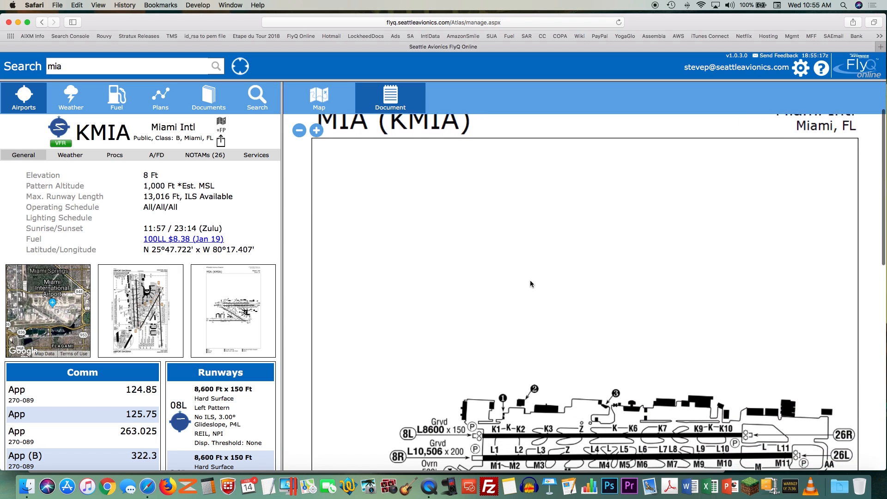
scroll(530, 283, "down", 5)
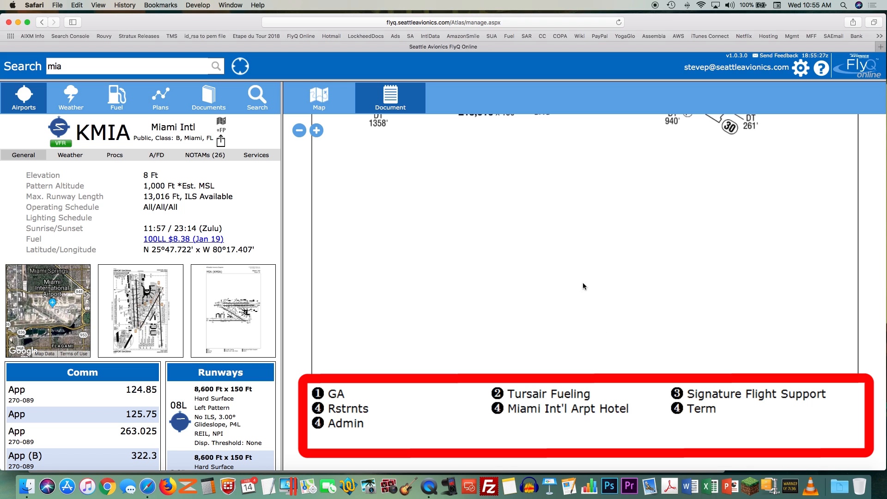
scroll(609, 278, "up", 2)
scroll(610, 279, "up", 10)
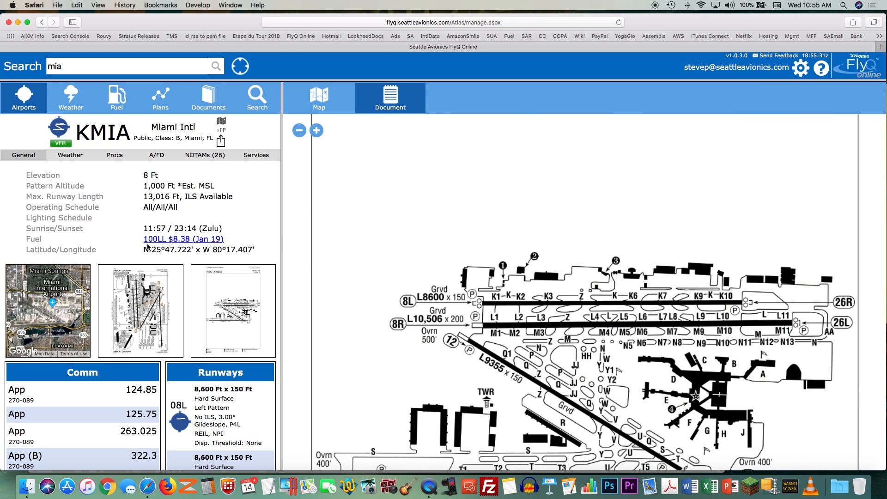
scroll(148, 247, "down", 5)
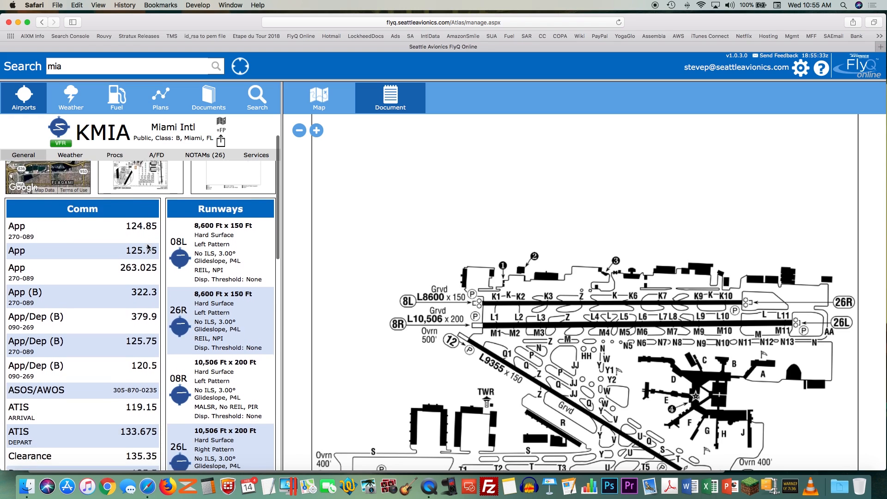
scroll(116, 222, "up", 6)
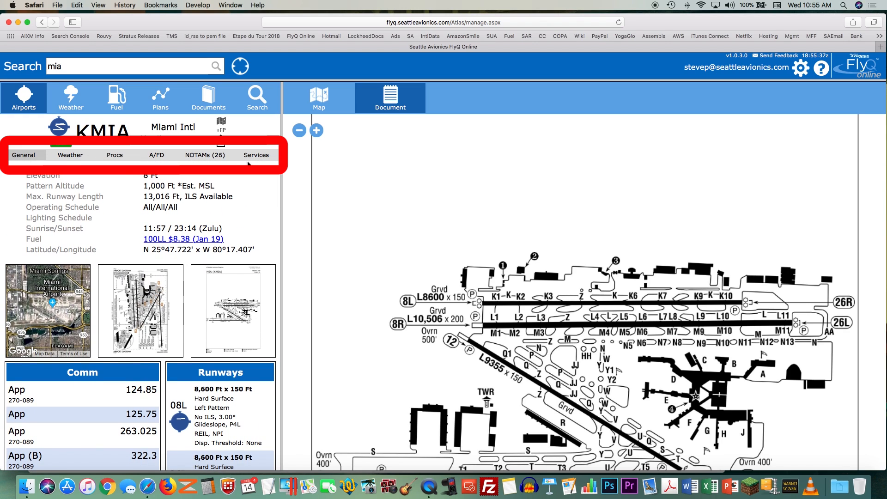
Step: Review Miami Intl's weather, including the local, regional and national maps and the METAR and TAF reports
left_click(70, 155)
scroll(174, 246, "down", 3)
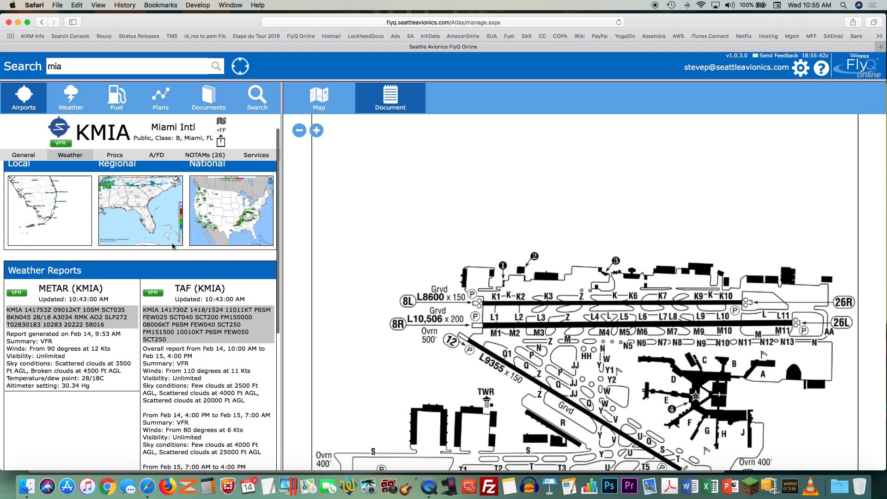
scroll(173, 247, "up", 1)
scroll(172, 246, "down", 3)
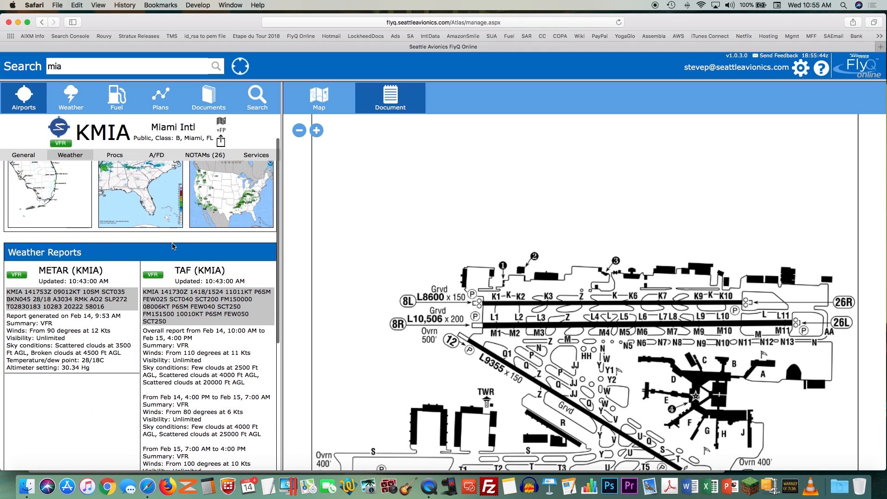
scroll(172, 247, "up", 3)
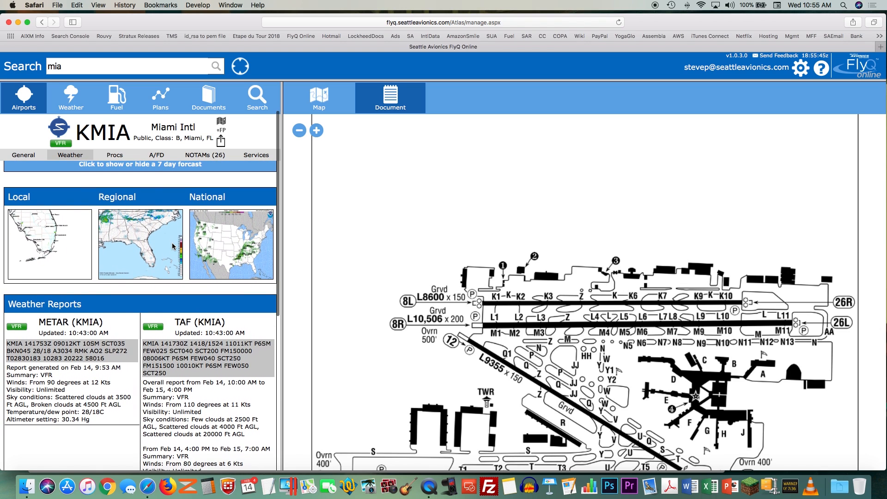
Step: Open the RNAV (GPS) Z RWY 08R approach plate from Miami Intl's procedures and look through it
left_click(115, 155)
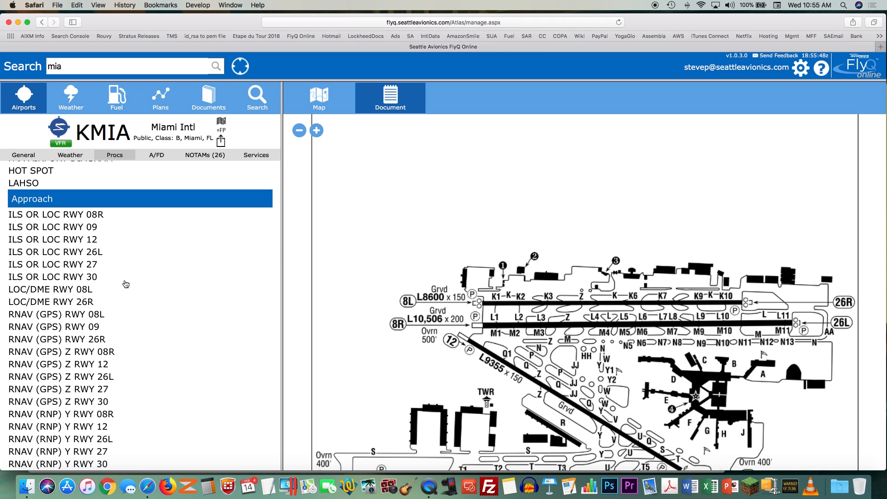
scroll(126, 284, "down", 2)
left_click(75, 323)
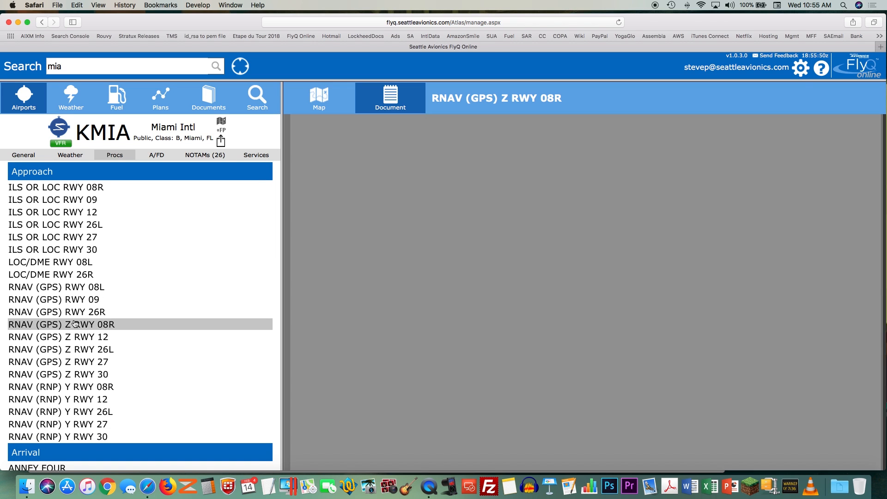
scroll(479, 314, "up", 3)
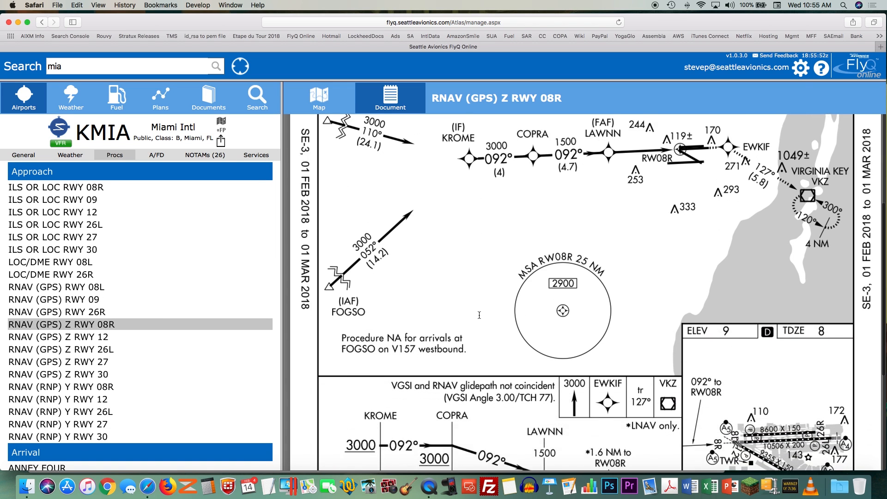
scroll(478, 314, "down", 3)
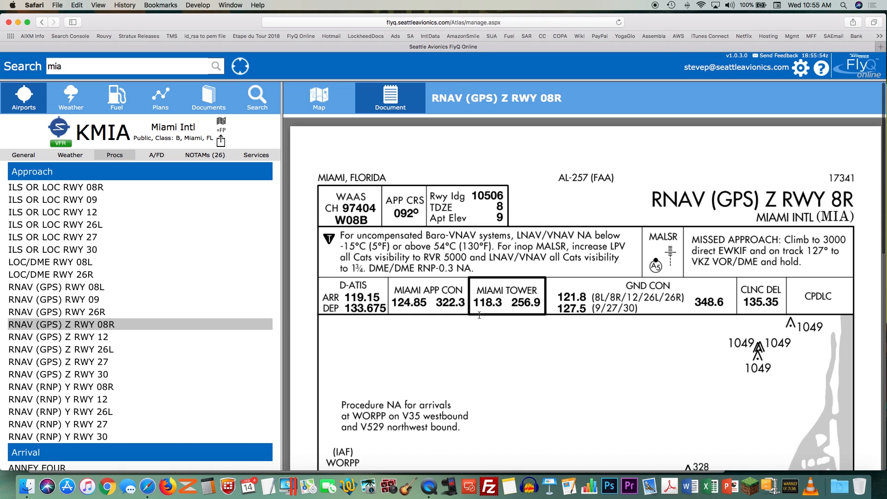
Step: Review Miami Intl's A/FD pages, NOTAMs and services
left_click(157, 155)
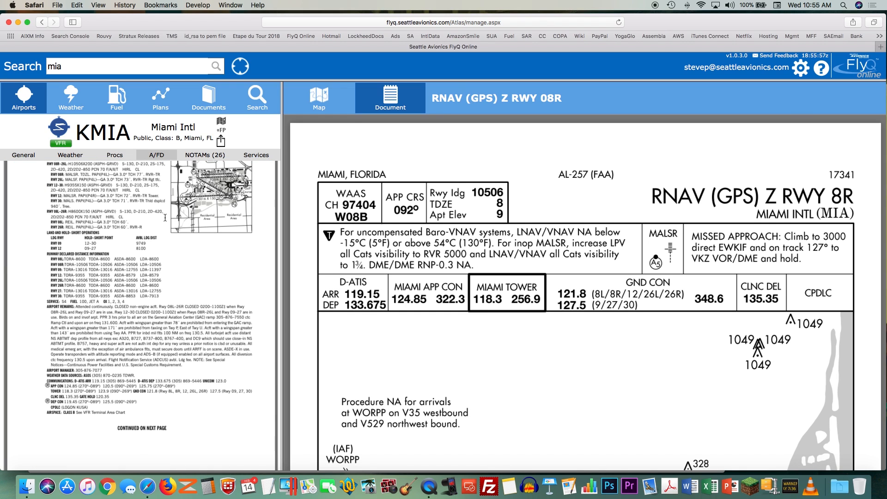
scroll(164, 218, "down", 3)
left_click(205, 157)
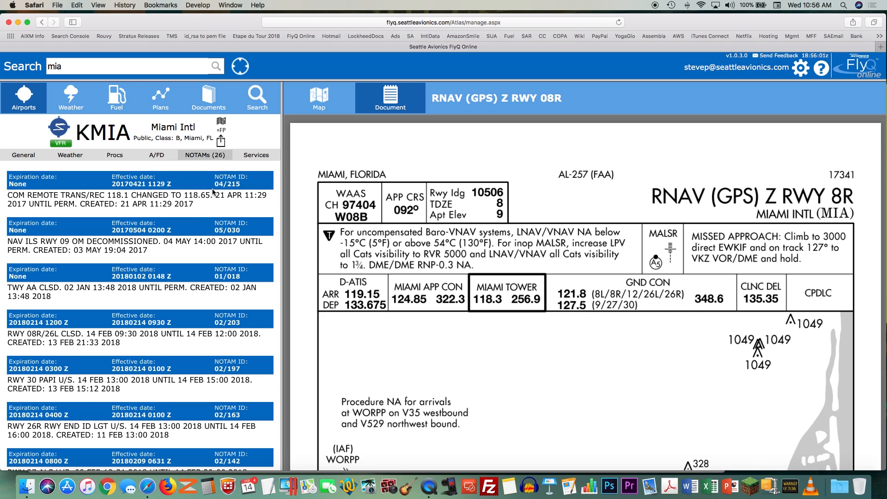
left_click(255, 155)
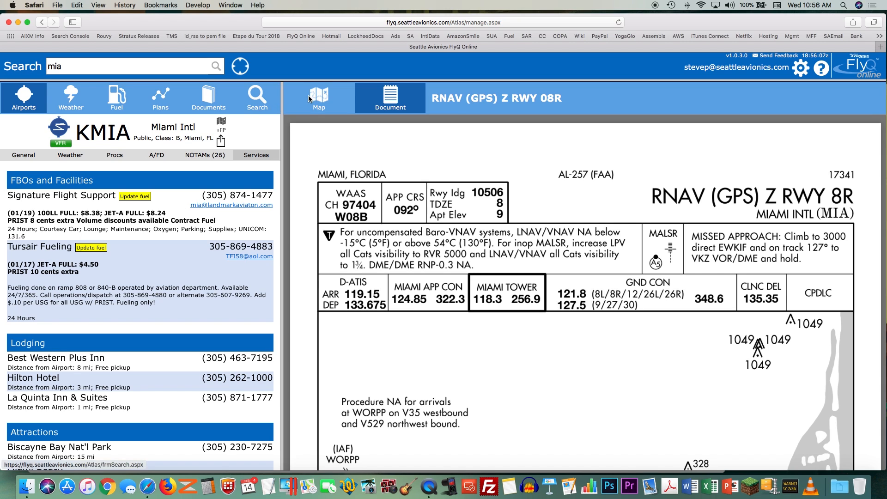
Step: Return to the map and zoom out until the radar and TFRs across the continental United States can be examined
left_click(324, 100)
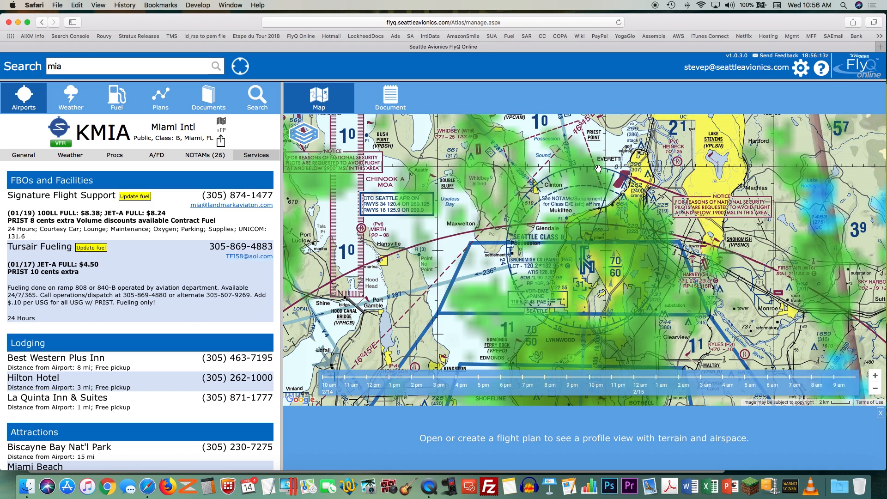
left_click(875, 391)
left_click(875, 389)
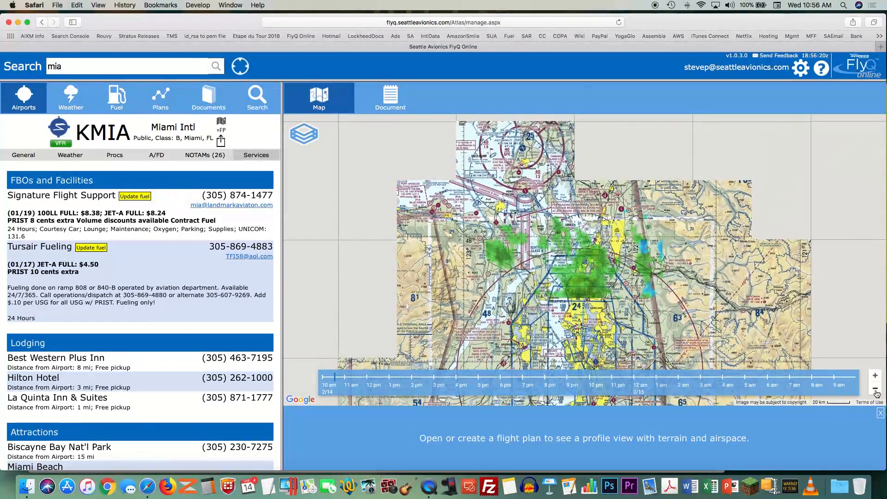
left_click(875, 390)
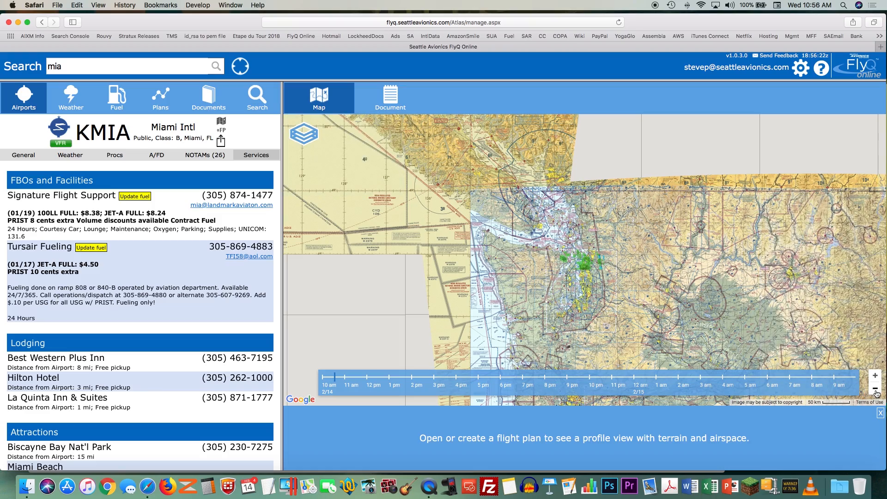
left_click(875, 389)
left_click_drag(720, 317, 556, 248)
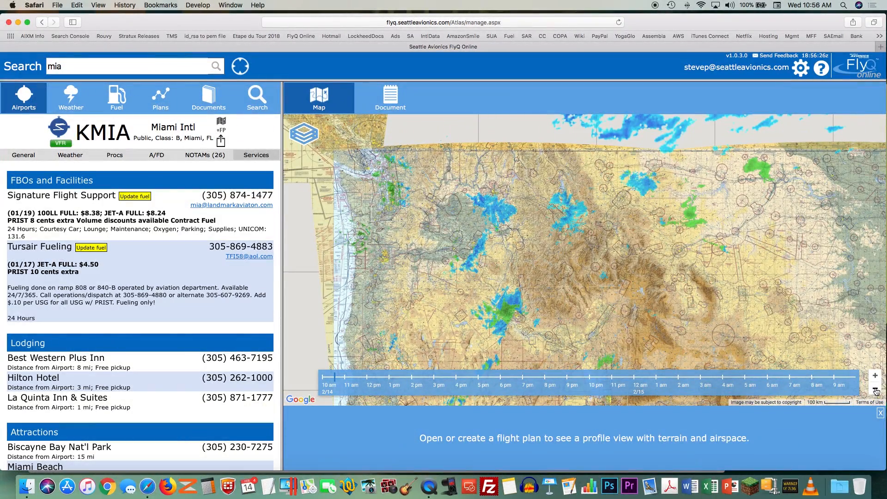
left_click(875, 389)
left_click_drag(730, 324, 651, 302)
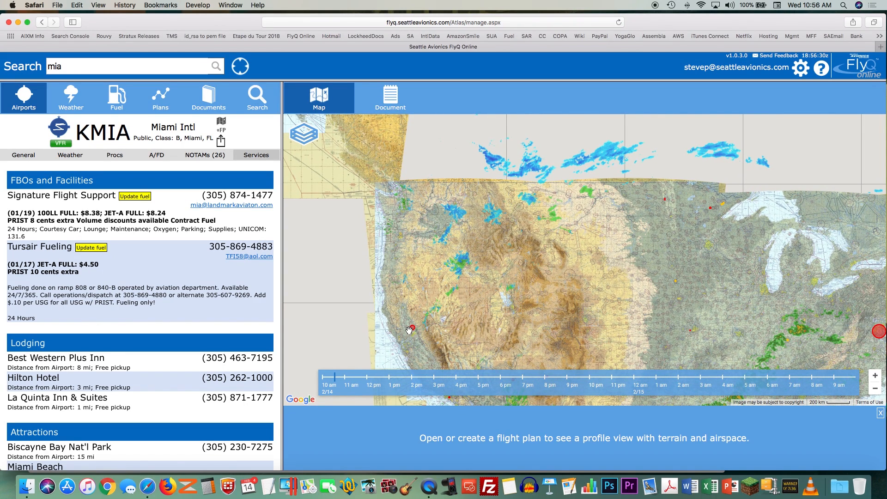
left_click_drag(644, 315, 595, 276)
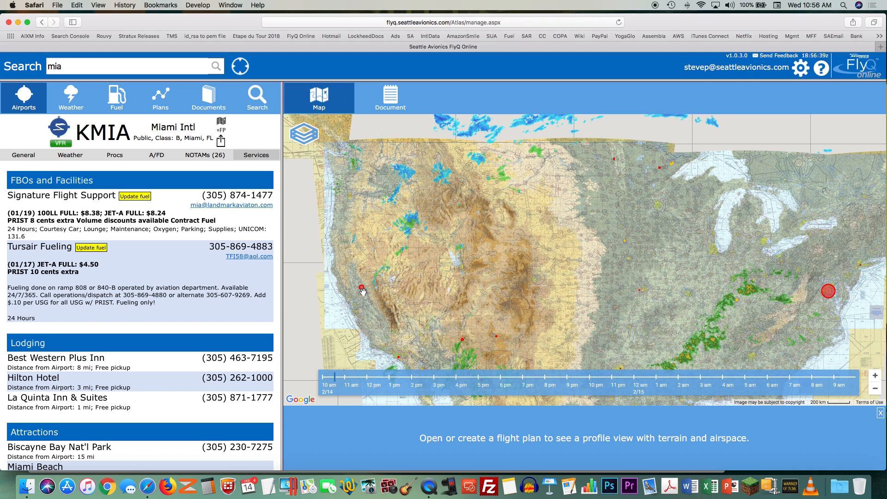
left_click_drag(512, 285, 510, 303)
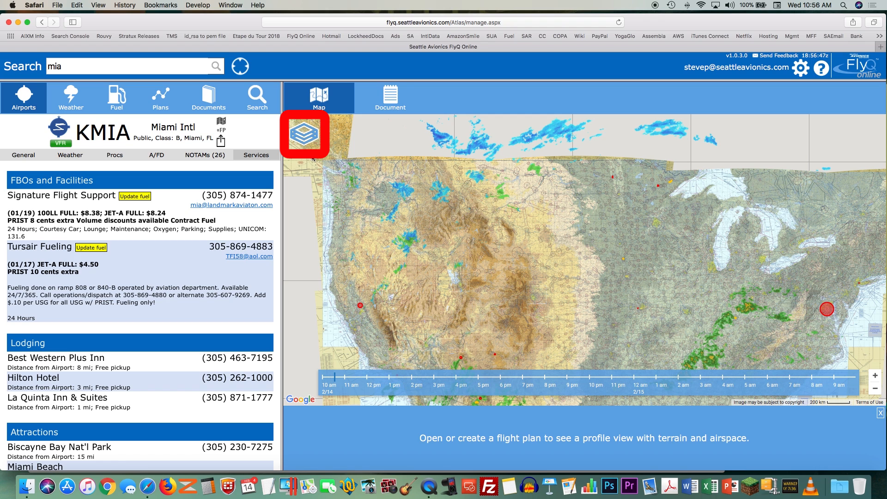
Step: Change the map's base layer to IFR Low
left_click(306, 137)
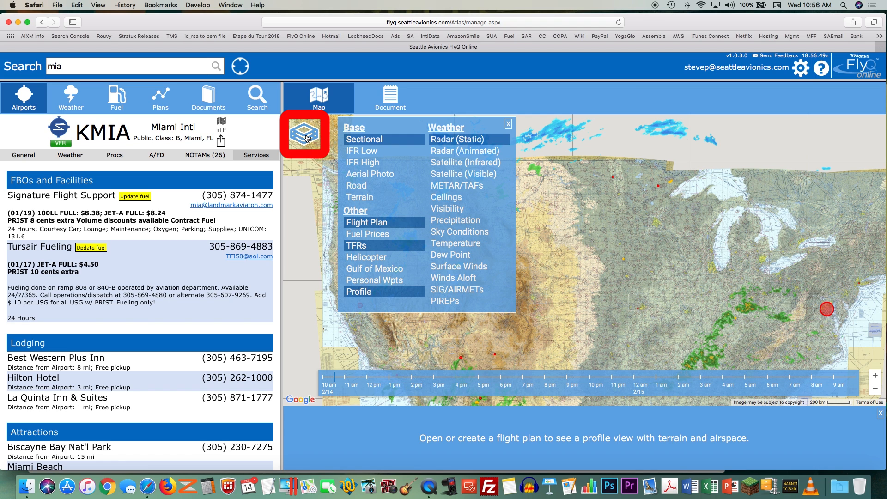
left_click(374, 154)
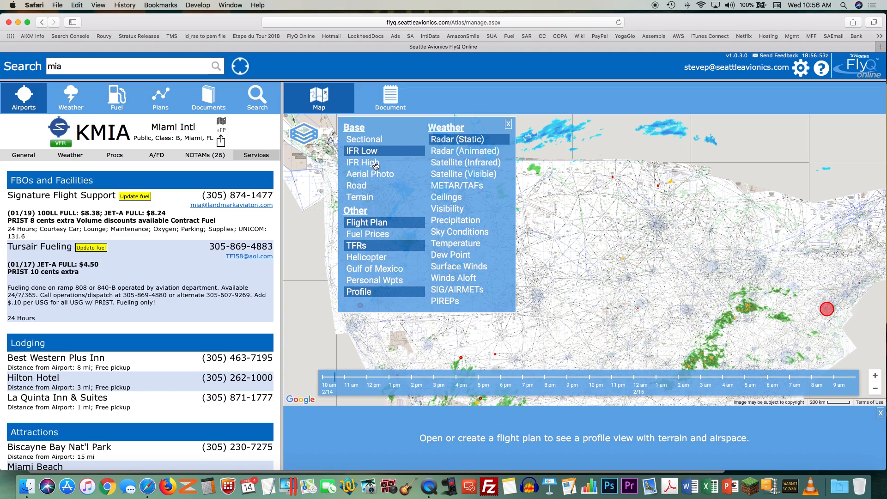
Step: Preview the IFR High, Aerial Photo and Road base layers on the map and settle on Terrain
left_click(375, 162)
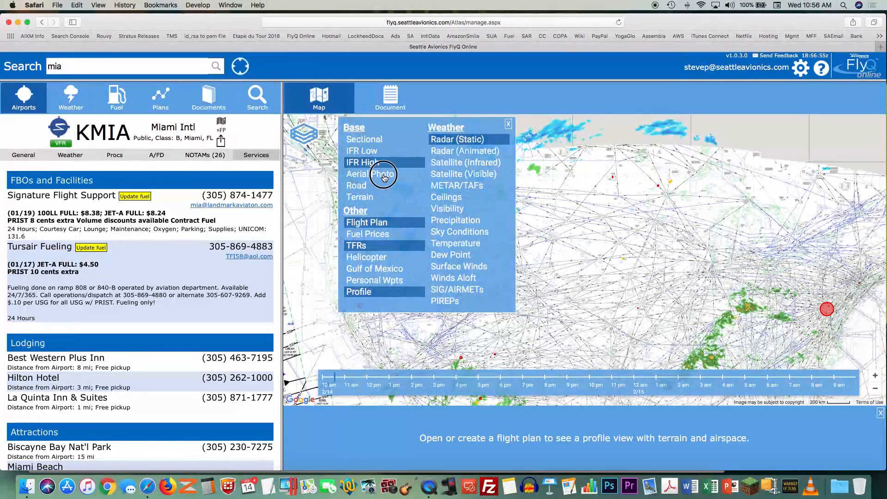
left_click(383, 175)
left_click(367, 187)
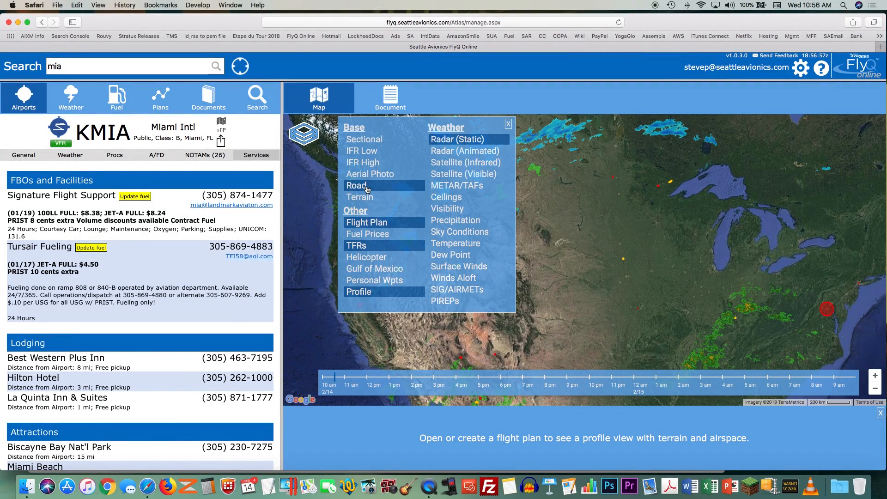
left_click(367, 198)
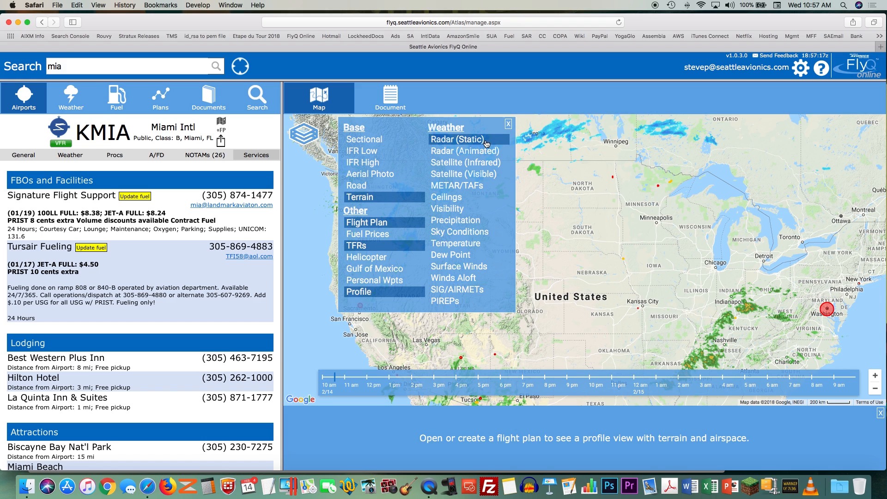
Step: Switch the map's radar to Radar (Animated), and preview the METAR/TAFs and Surface Winds layers before turning both off
left_click(481, 152)
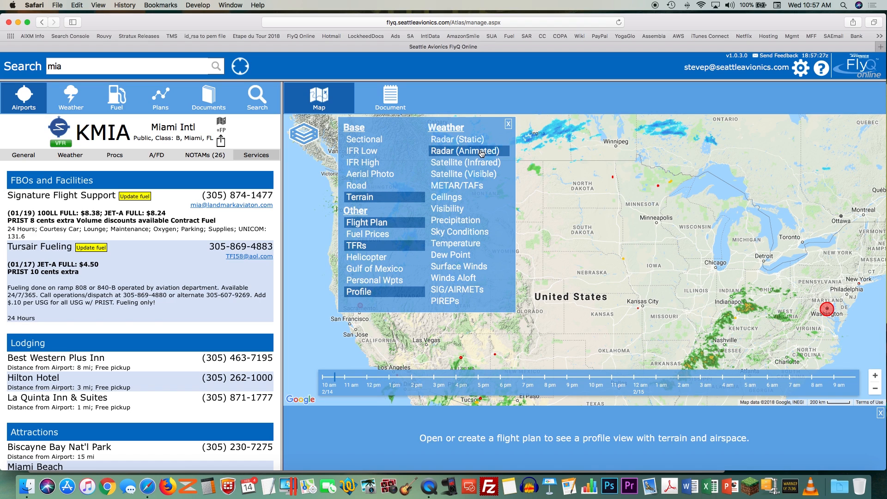
left_click(460, 186)
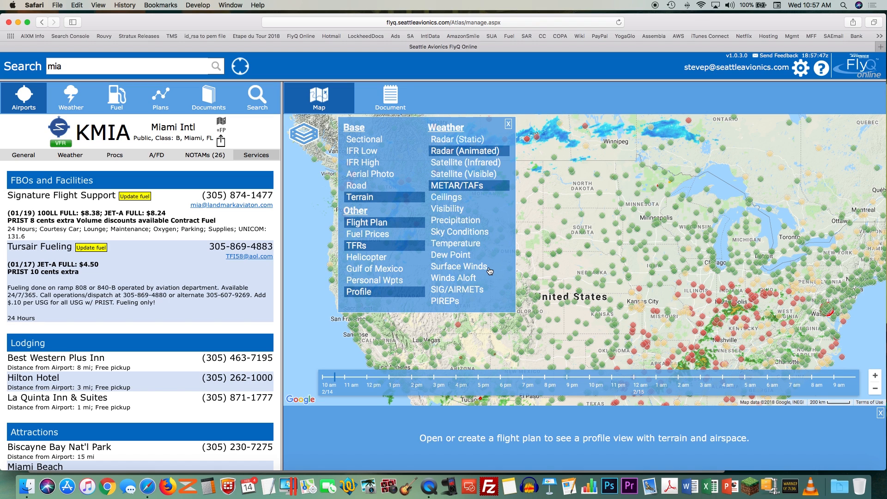
left_click(474, 266)
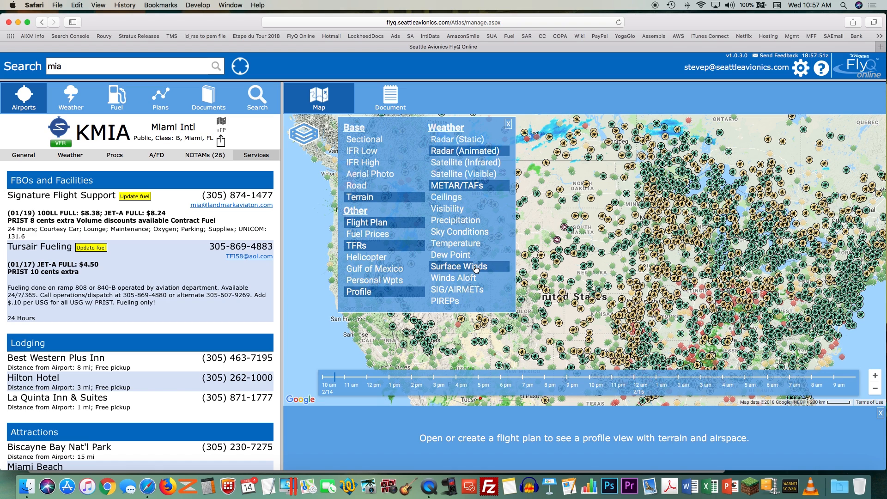
left_click(476, 267)
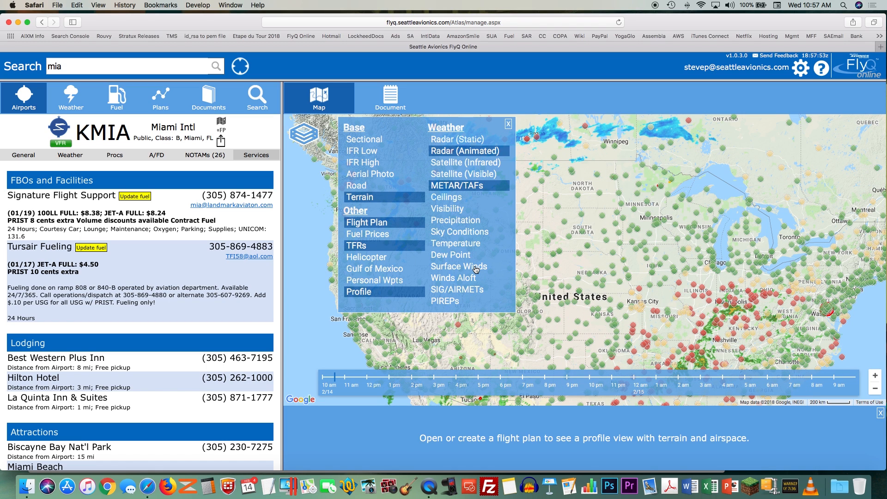
left_click(482, 187)
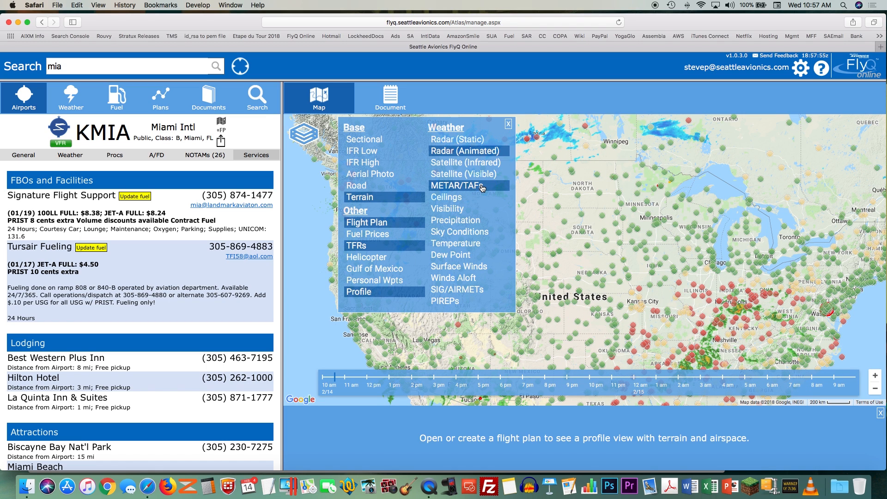
Step: Show the Winds Aloft layer and compare winds at 12000, 30000 and 39000 feet, finishing at 9000
left_click(473, 279)
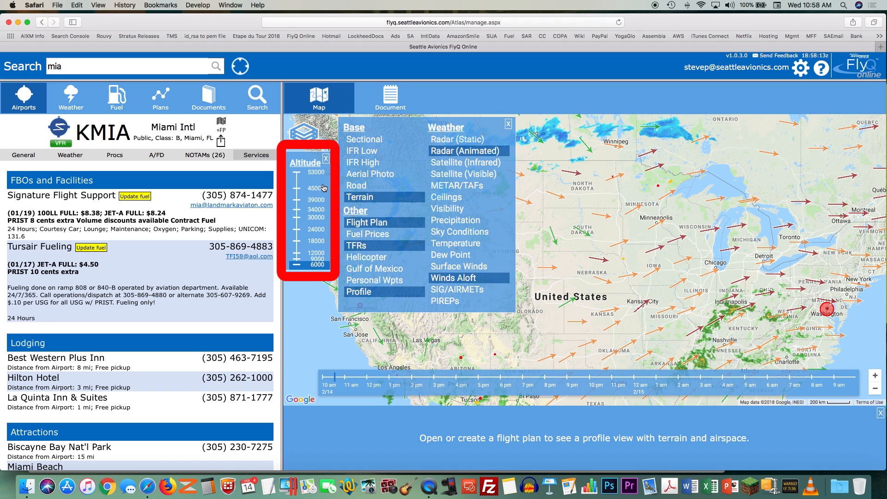
left_click(320, 257)
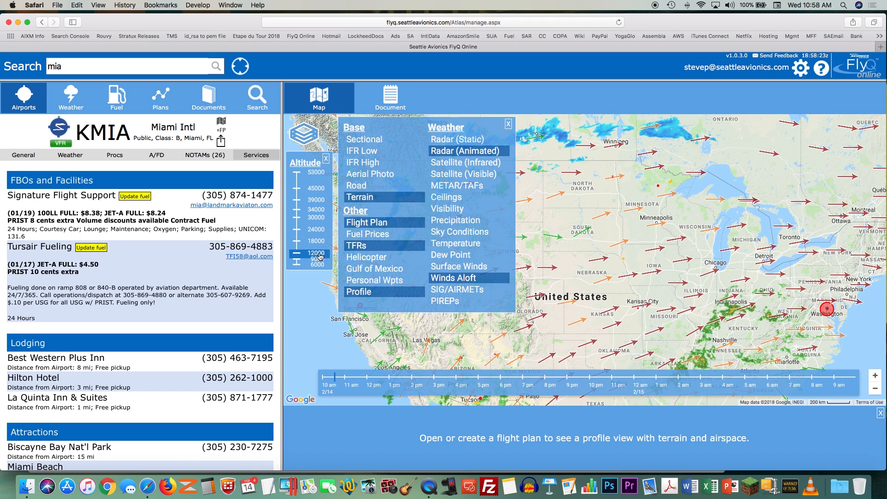
left_click(317, 218)
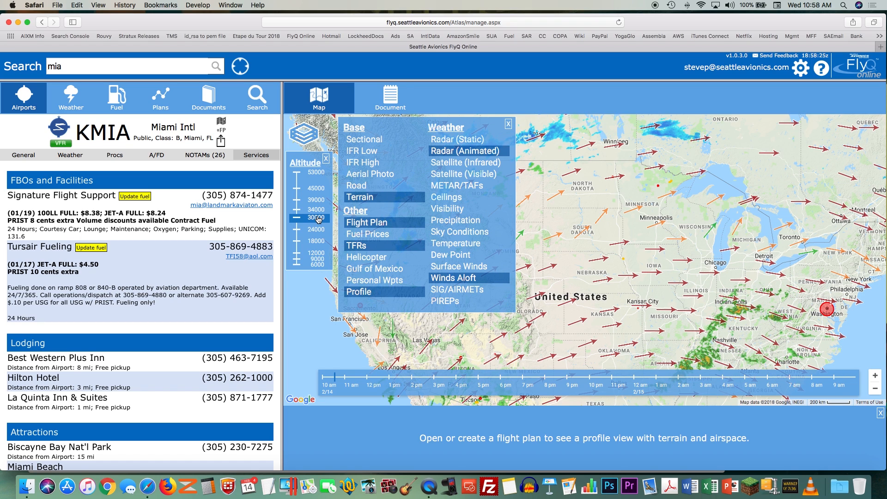
left_click(317, 202)
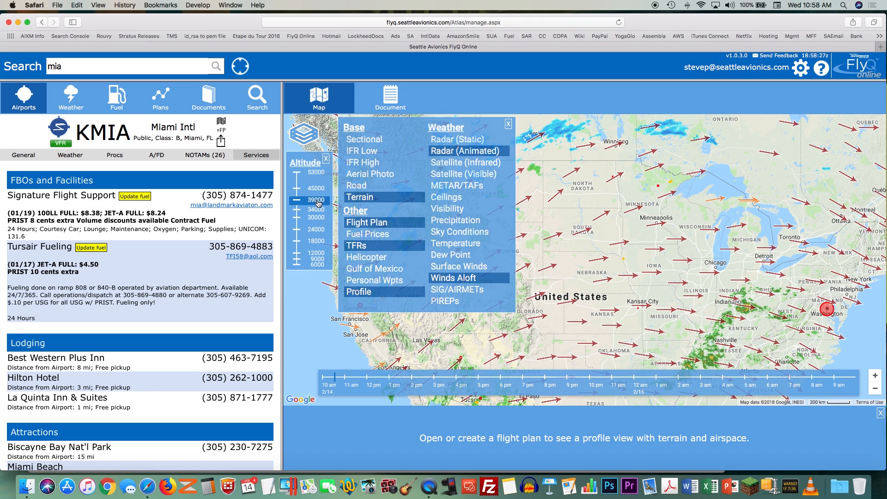
left_click(318, 260)
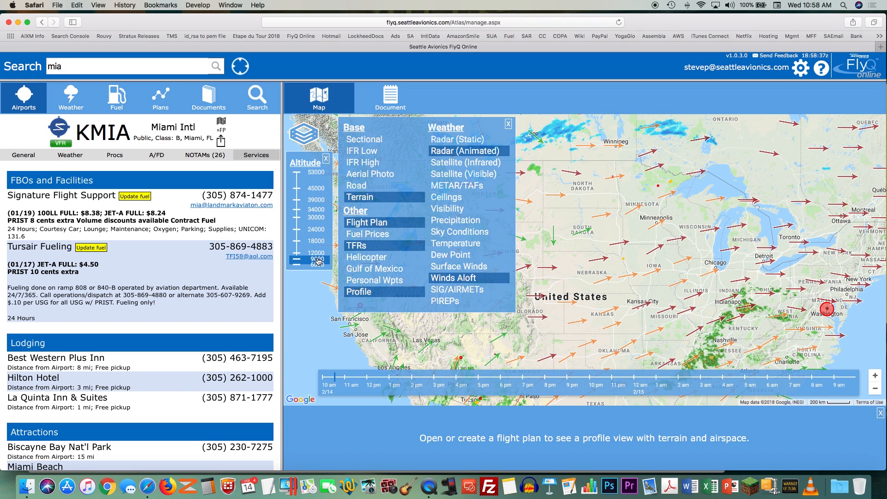
Step: Create a flight plan by replacing the search text with "pae sfo" and submitting it
left_click(132, 68)
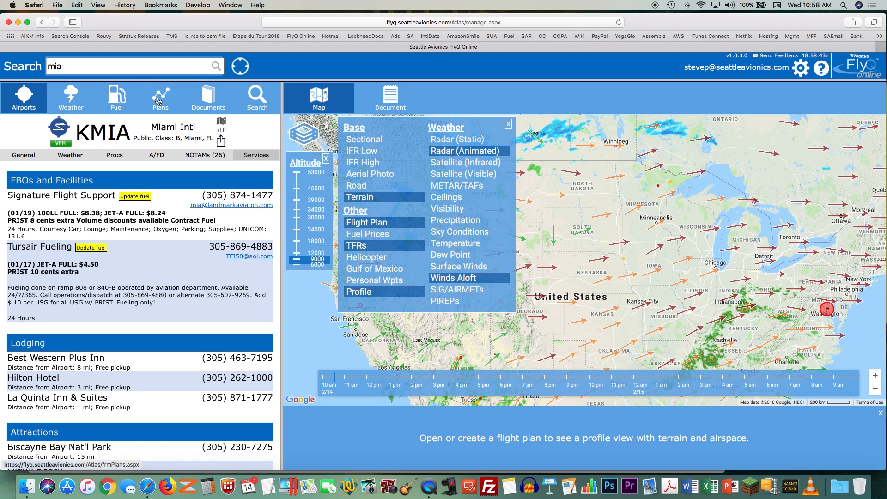
left_click_drag(117, 69, 3, 58)
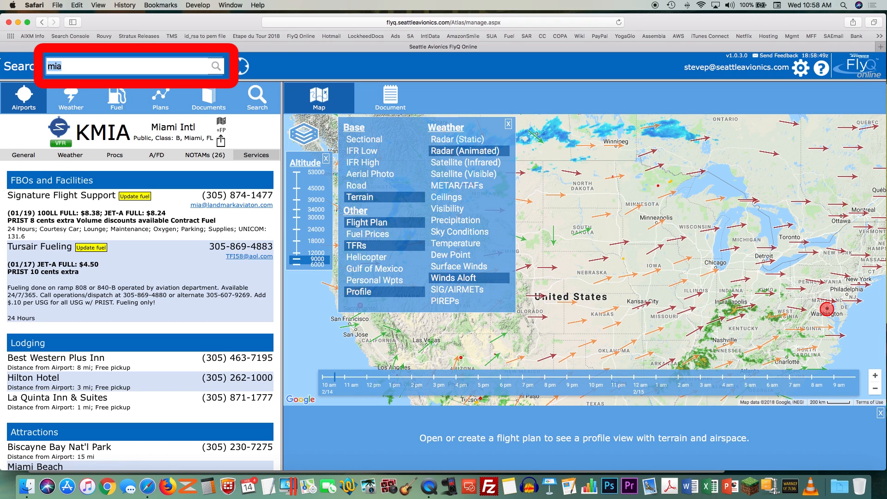
type("pae b")
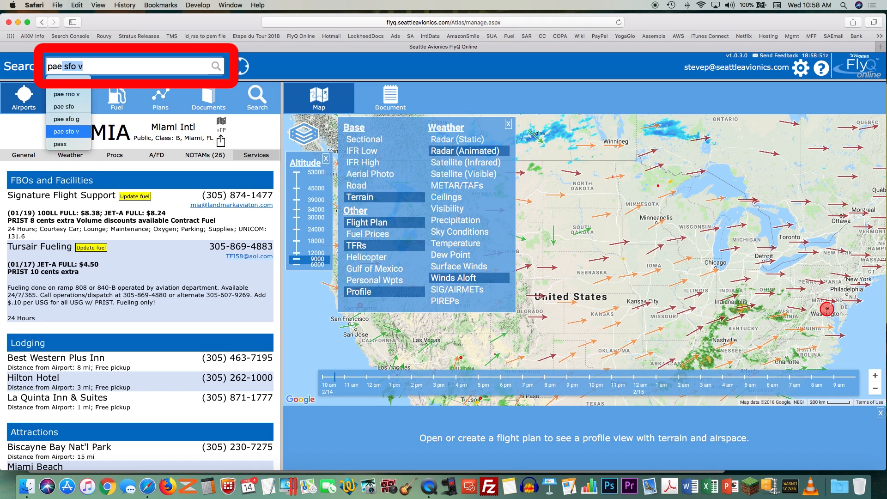
key("BackSpace")
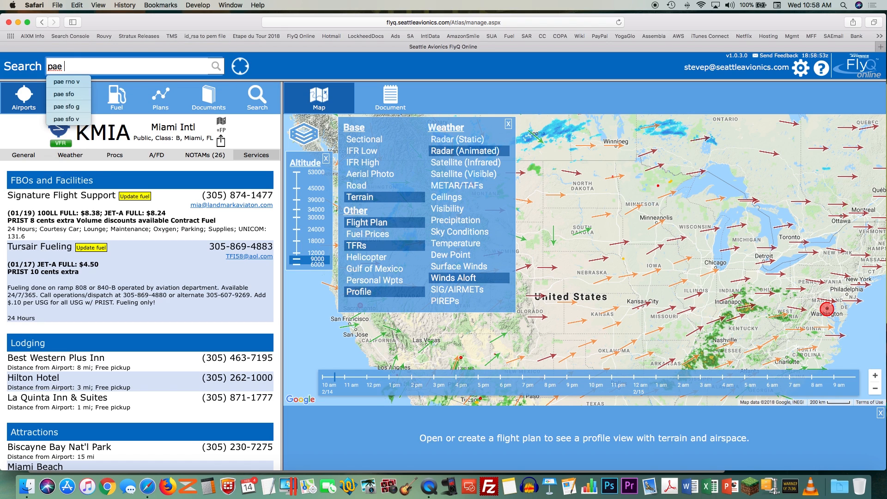
type("sfo v")
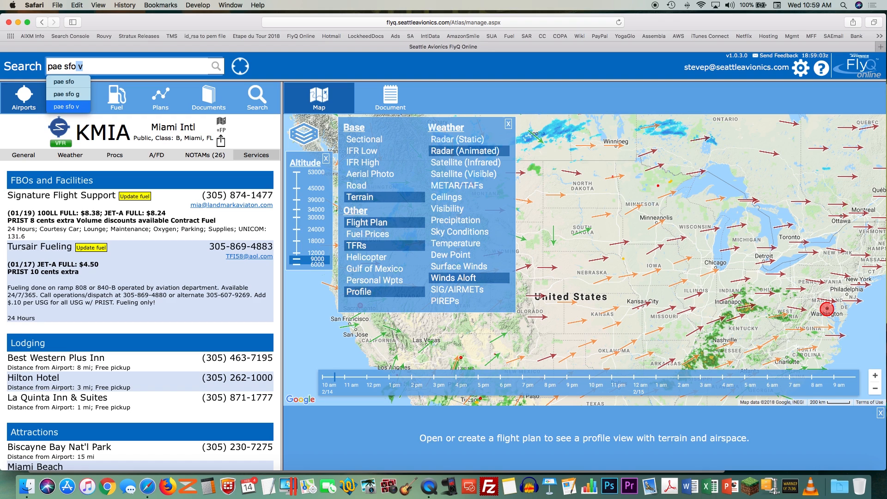
key("BackSpace")
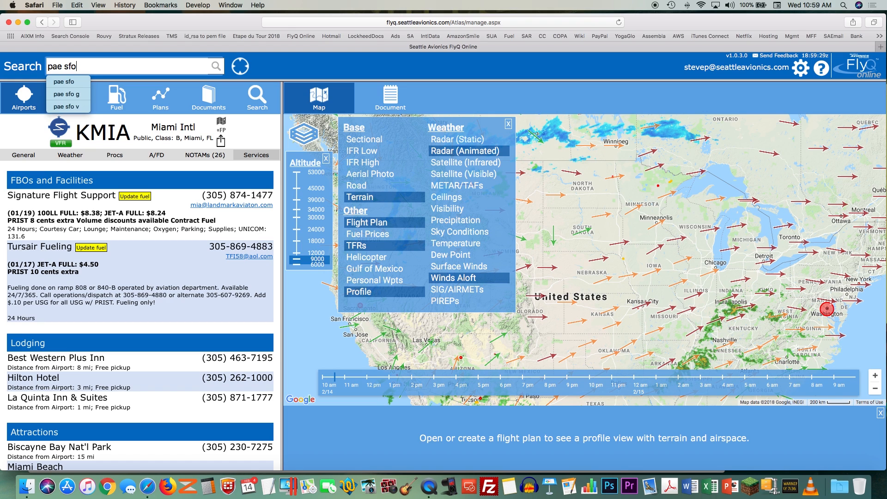
key("Return")
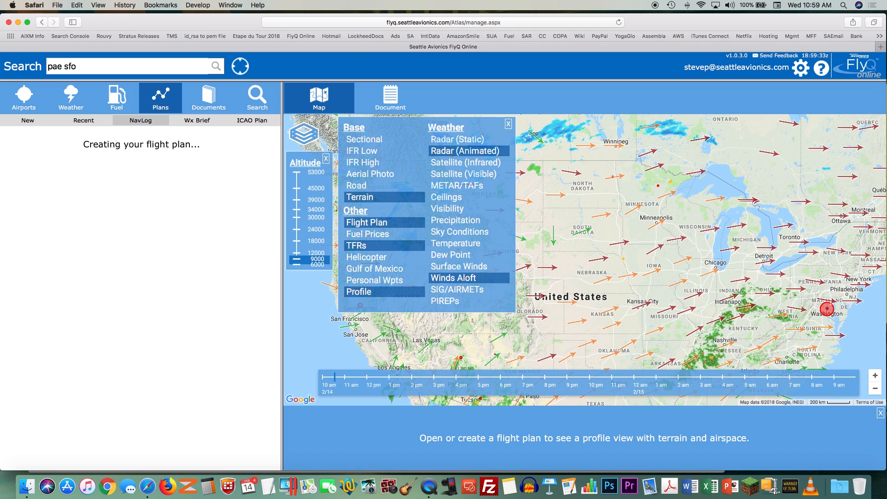
Step: Close the layer and altitude selectors, and review the KPAE-S03-KSFO route on the map and its NavLog waypoints
left_click(508, 123)
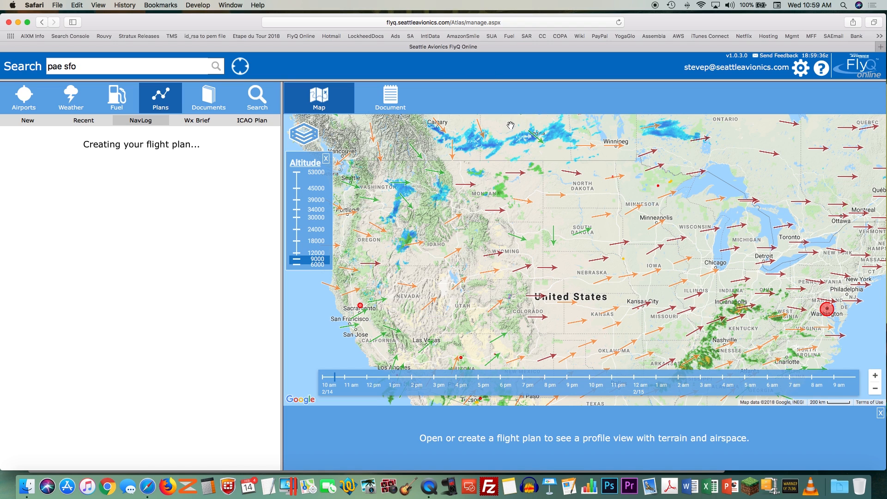
left_click(327, 160)
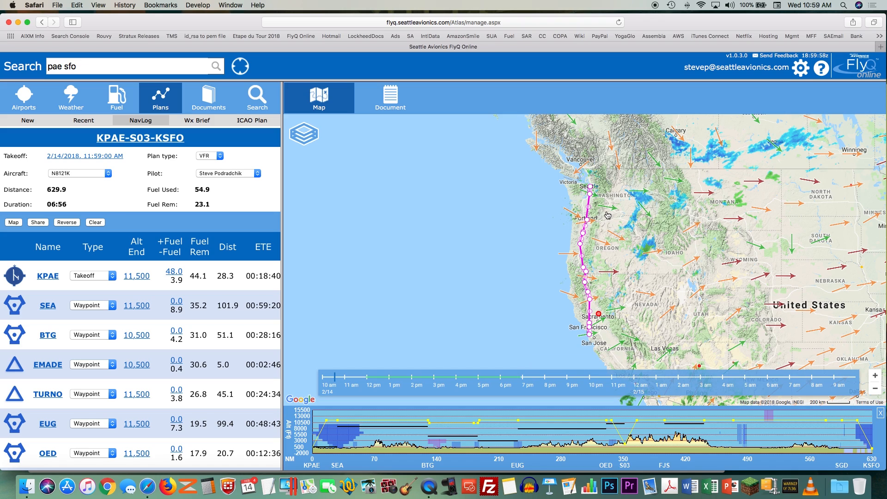
left_click_drag(624, 206, 460, 181)
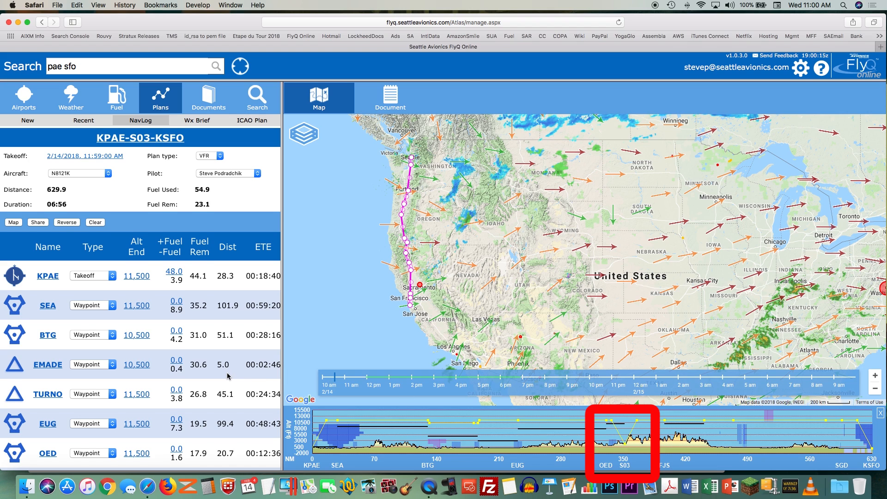
scroll(226, 373, "down", 3)
scroll(225, 372, "down", 5)
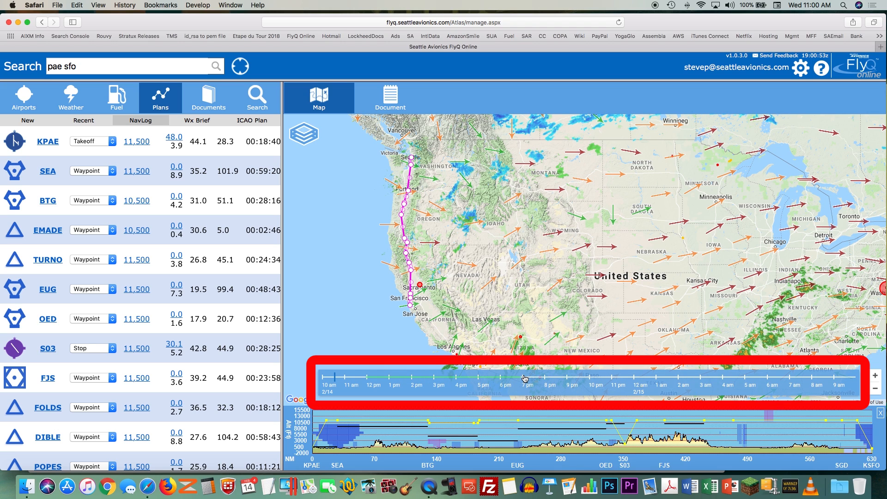
Step: Advance the map's timeline through the afternoon of 2/14 to follow the aircraft's projected position and the weather along the route
left_click(380, 377)
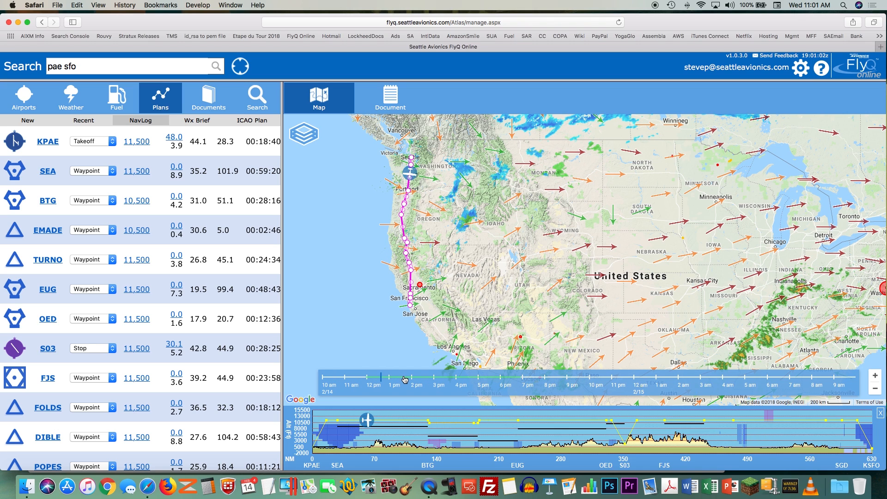
left_click(404, 378)
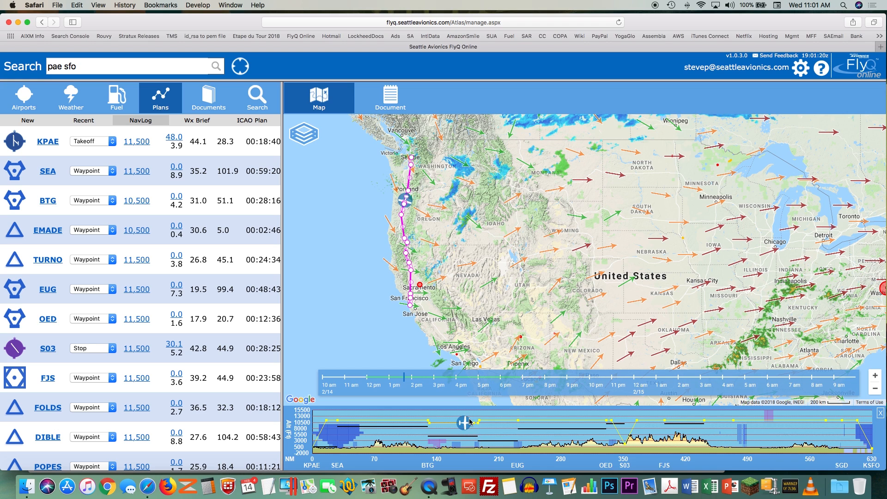
mouse_move(408, 379)
left_mouse_down()
mouse_move(506, 382)
mouse_move(481, 380)
left_mouse_up()
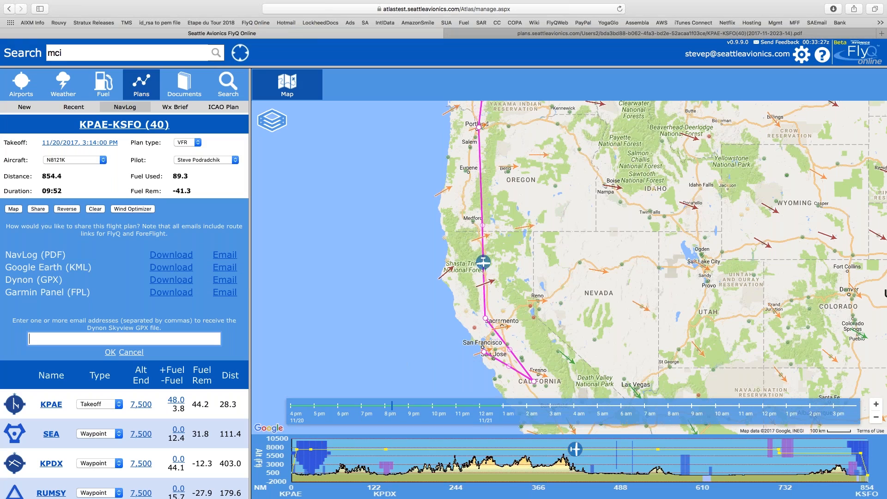
Step: Download the KPAE-KSFO (40) flight plan as Google Earth (KML) and open the downloaded KPAE-KSFO(40).kml in Google Earth
left_click(170, 268)
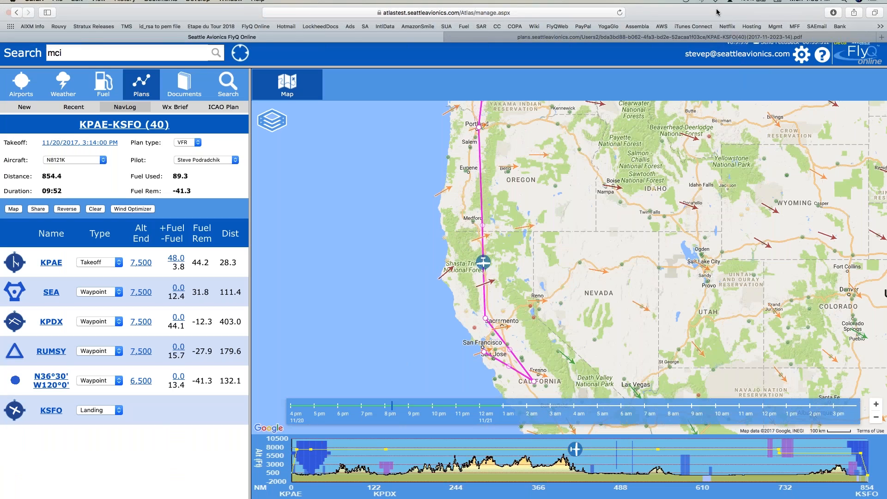
left_click(833, 19)
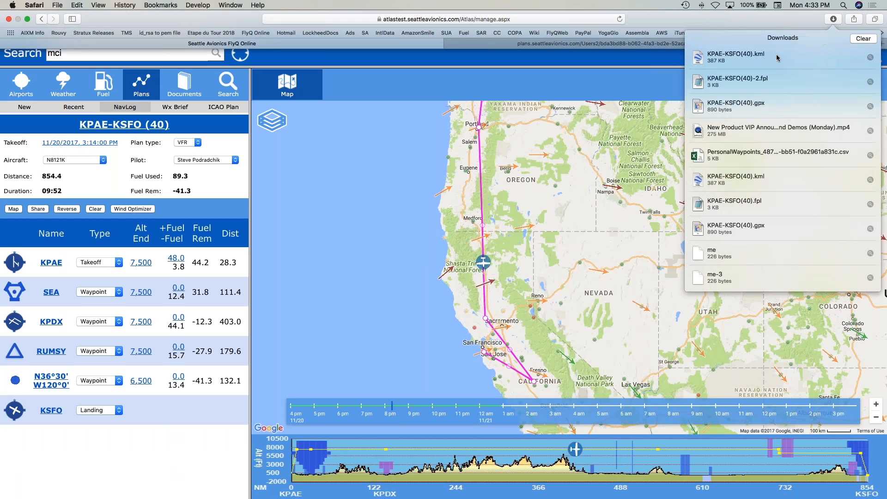
double_click(778, 59)
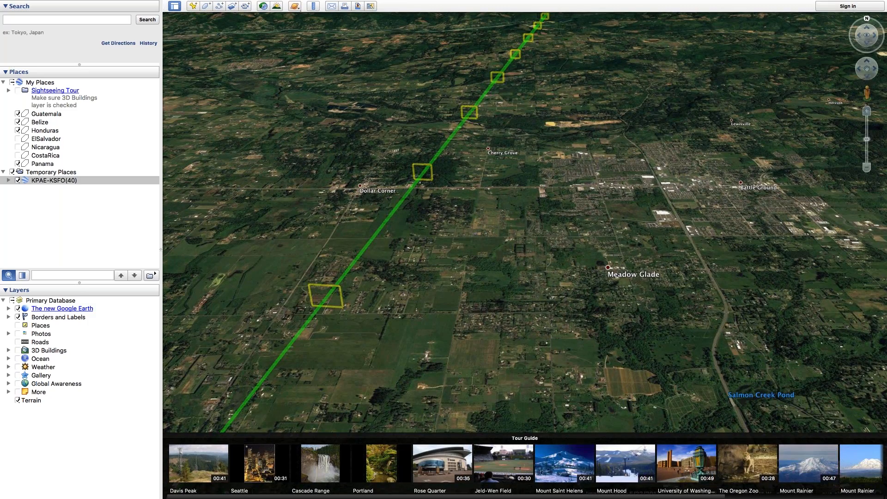
Step: Zoom in on the route, expand the plan's Waypoints, fly to KPDX and shift the view to examine the airport
left_click(867, 112)
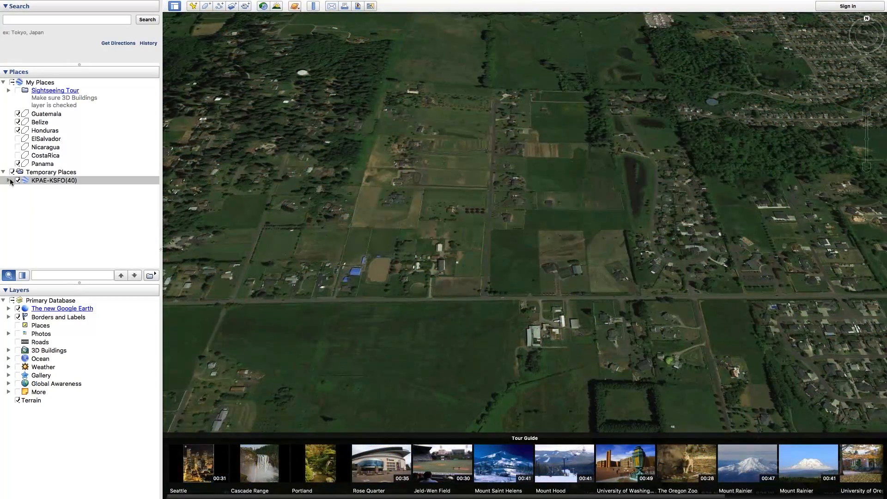
left_click(9, 180)
left_click(14, 205)
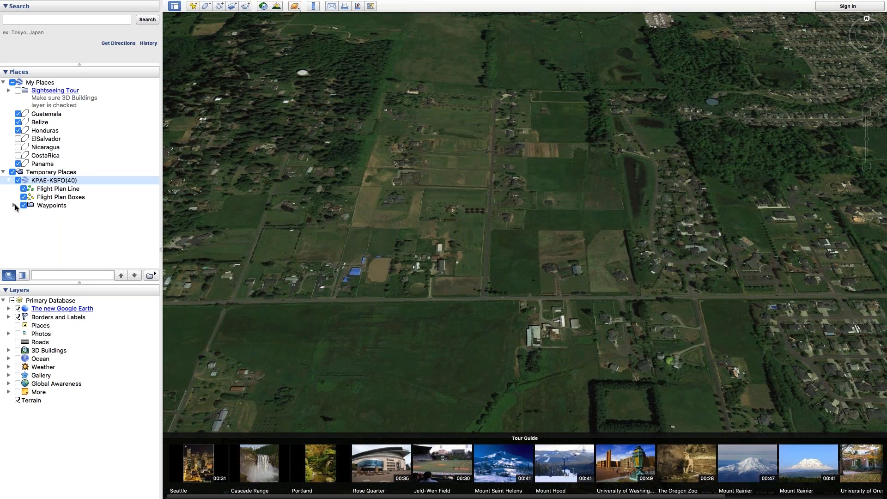
left_click(52, 231)
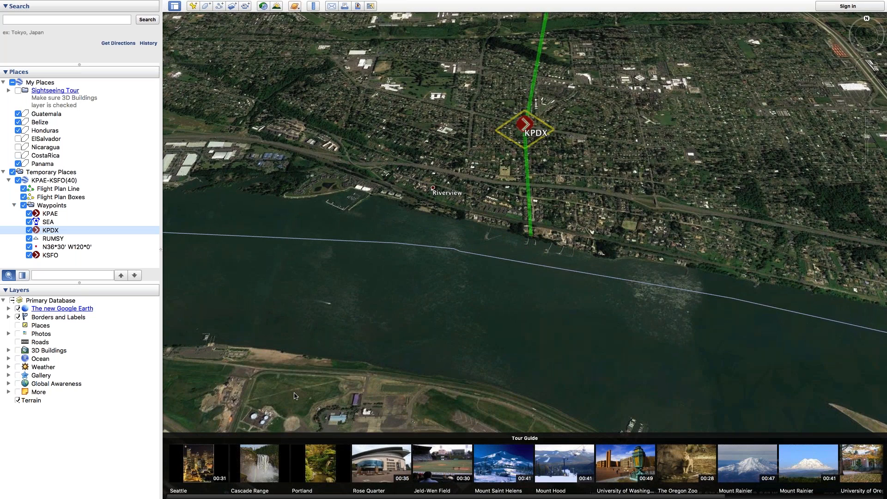
left_click_drag(296, 395, 319, 313)
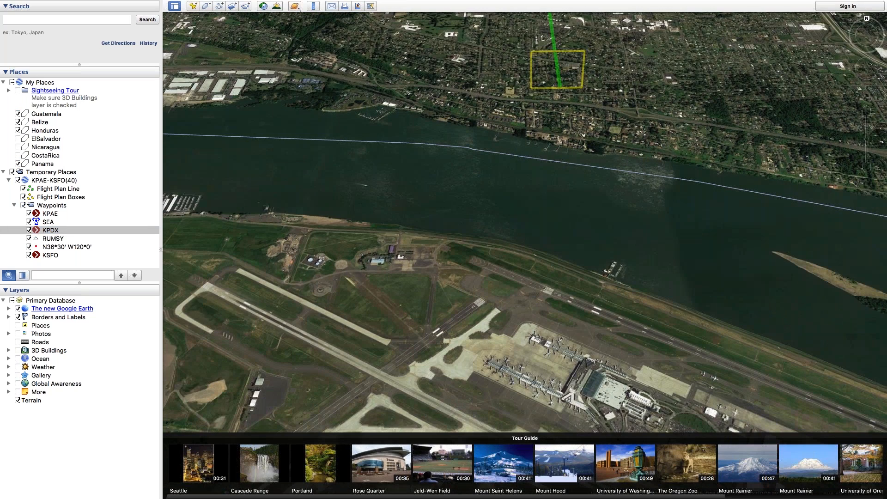